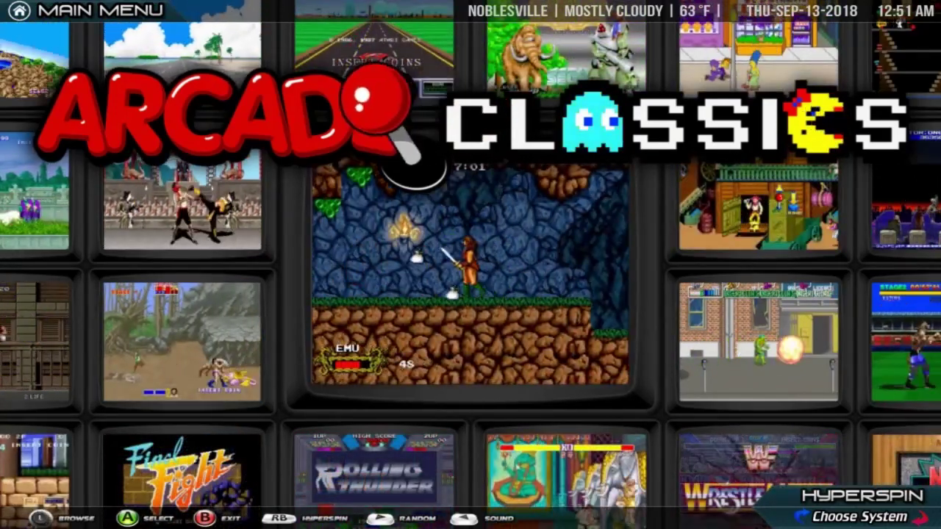
Step: Move the system wheel to Arcade Classics and enter its game list, landing on Moon Patrol
key(Return)
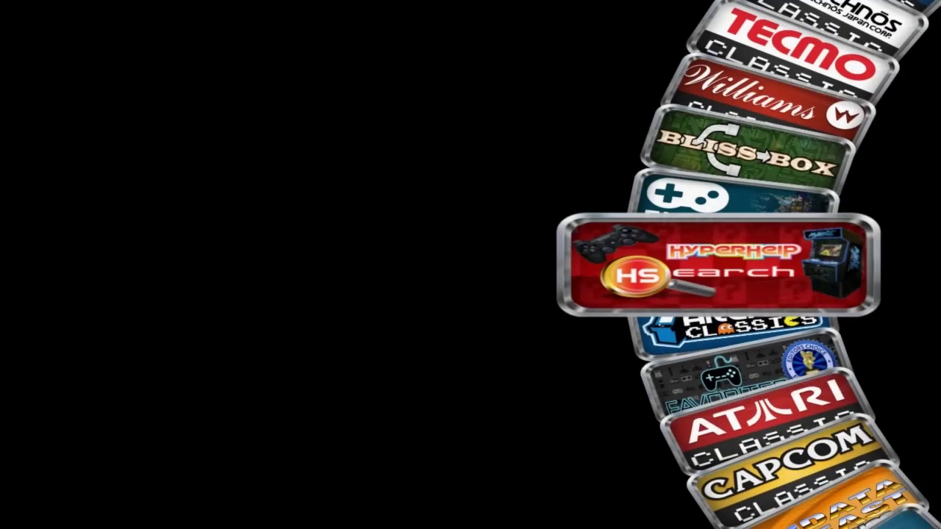
key(Down)
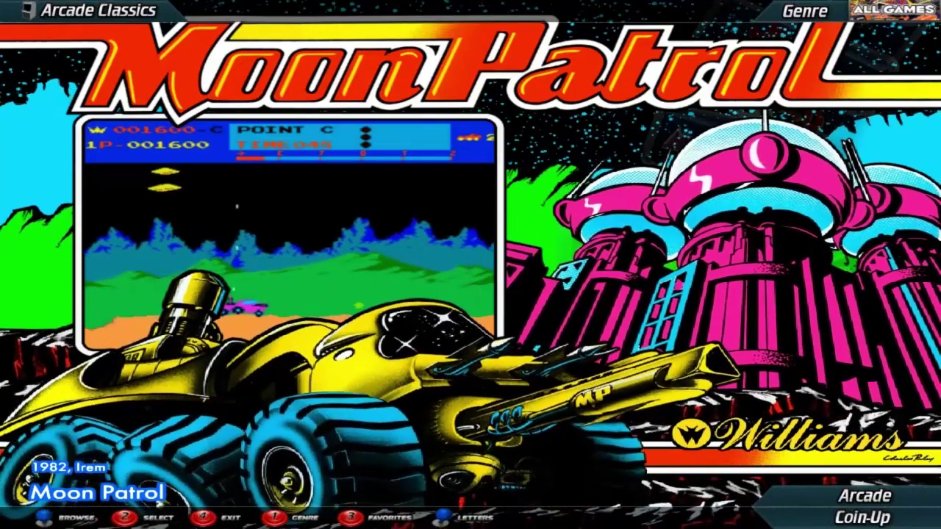
Step: Back out to the category wheel, scroll through the Top Picks games, then exit to the main system menu
key(Escape)
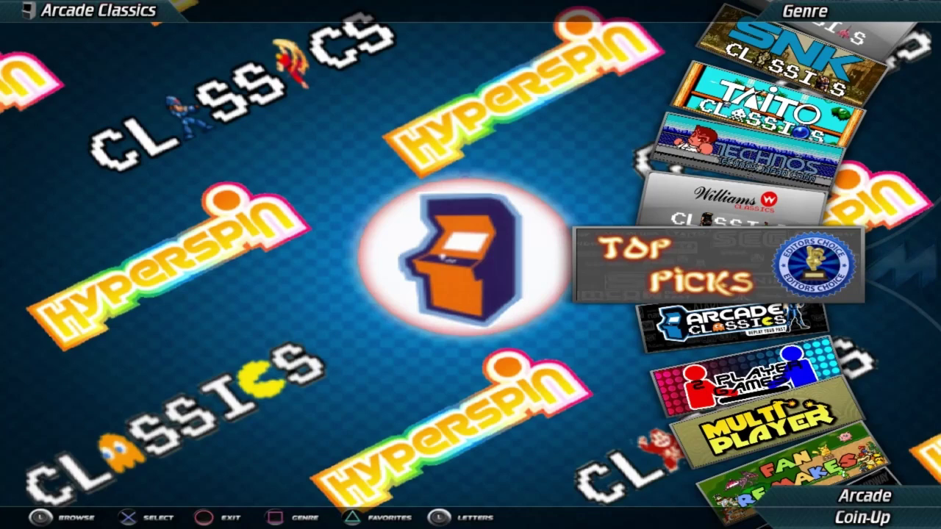
key(Return)
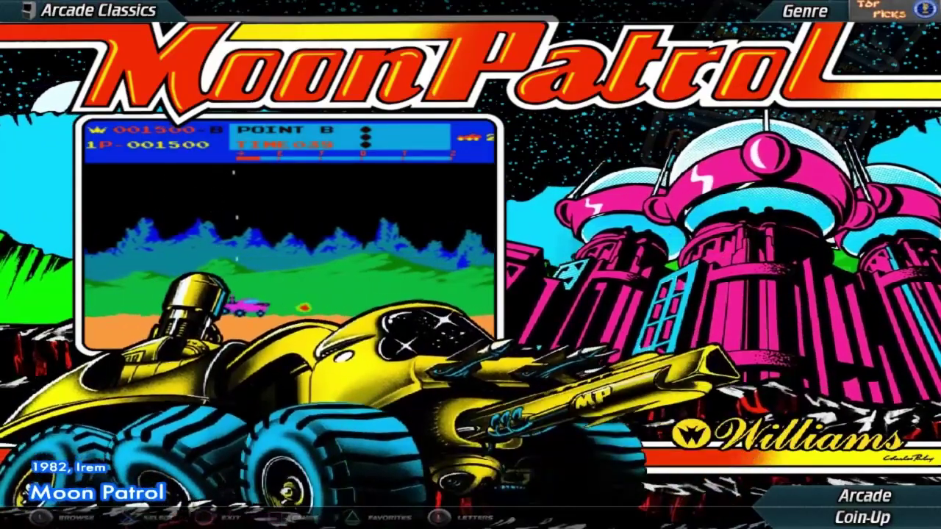
key(Down)
key(Down)
key(Down)
key(Down)
key(Down)
key(Down)
key(Down)
key(Down)
key(Down)
key(Down)
key(Down)
key(Down)
key(Down)
key(Down)
key(Down)
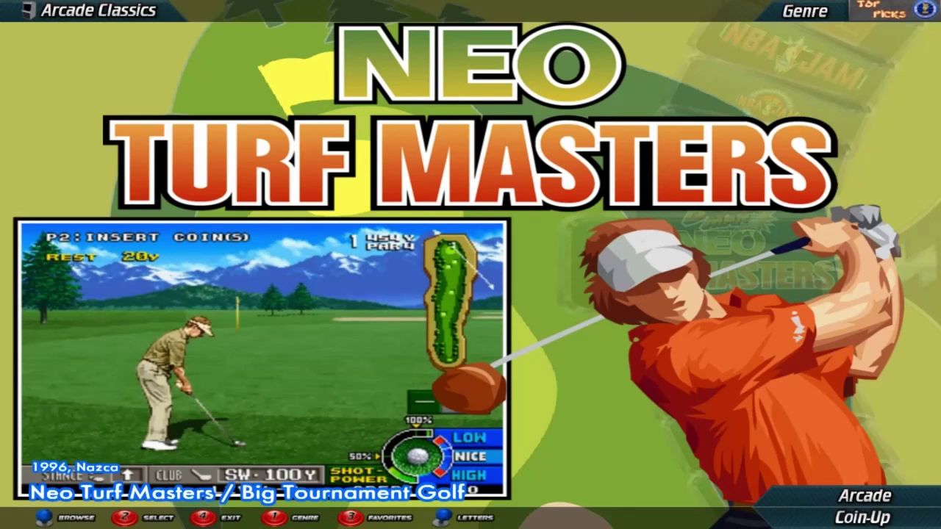
key(Escape)
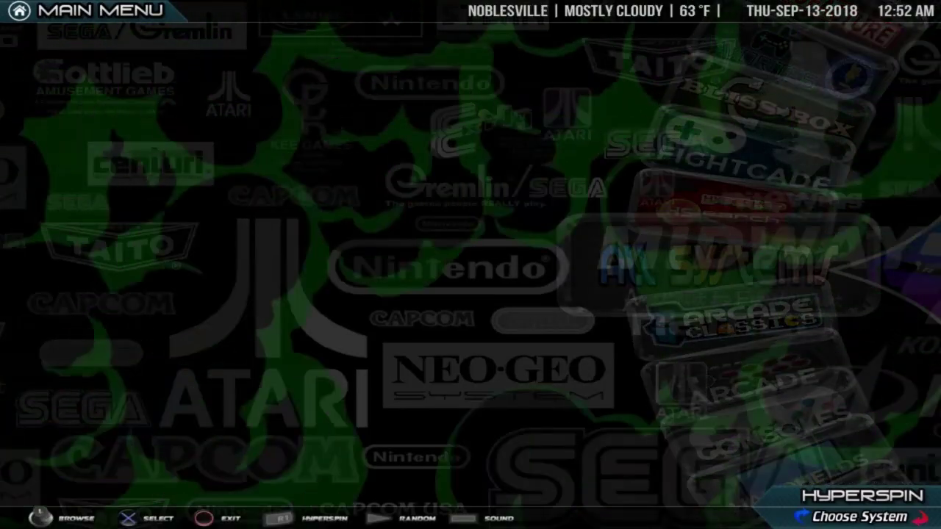
Step: Confirm Yes at the Exit? prompt to close HyperSpin, then bring up the Special images folder
key(Escape)
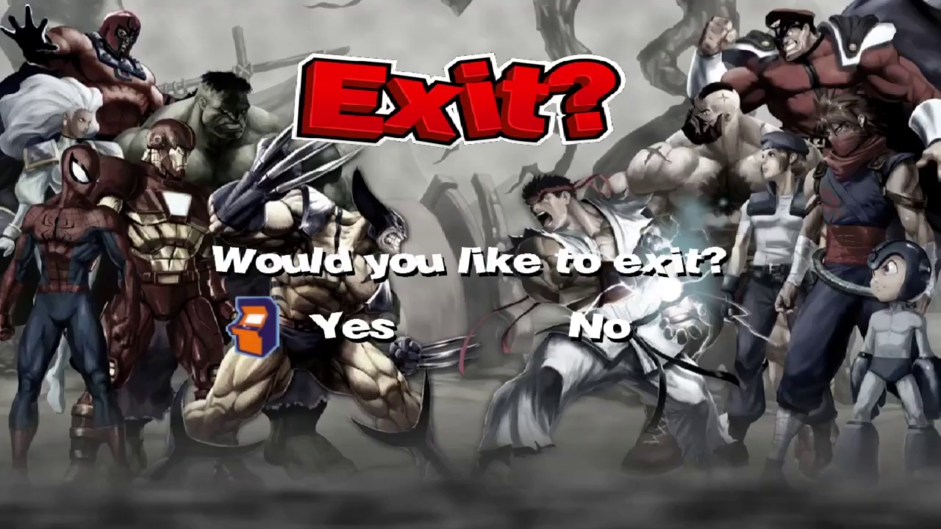
key(Return)
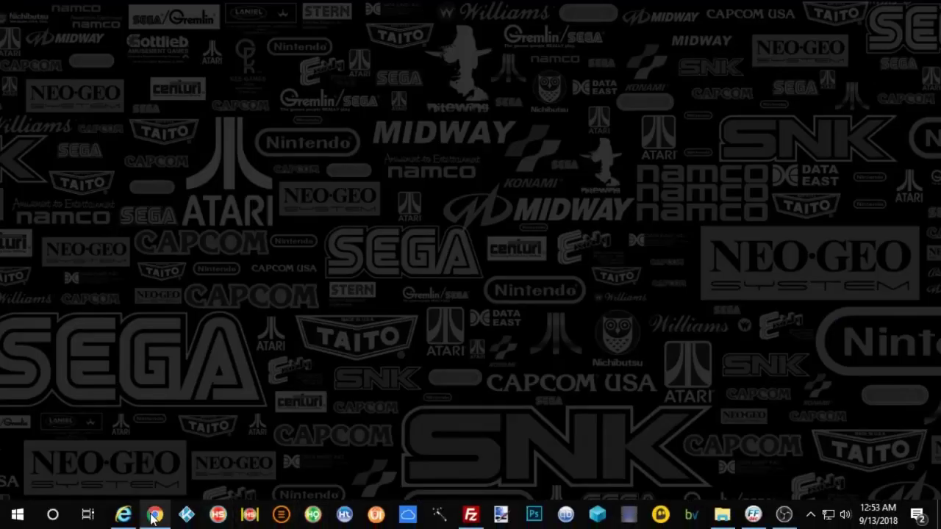
click(722, 516)
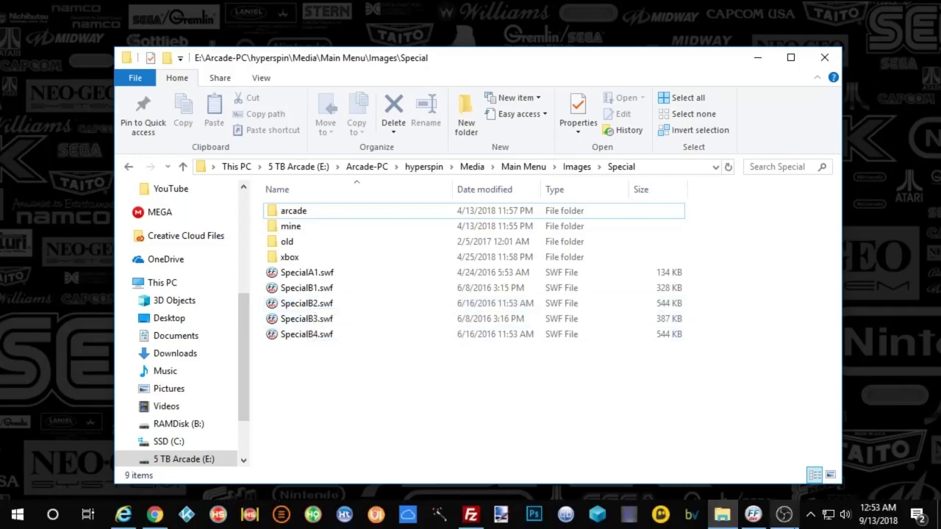
Step: Bring forward the JPEXS window previewing SpecialB3.swf's button legend
click(764, 520)
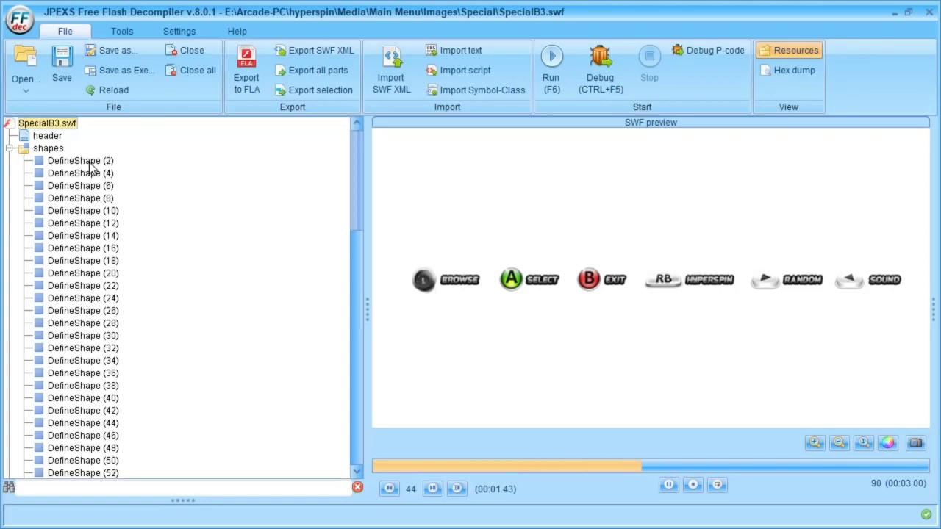
Step: Scroll through SpecialB3.swf's resource tree, then close the JPEXS decompiler window
scroll(91, 293, down, 15)
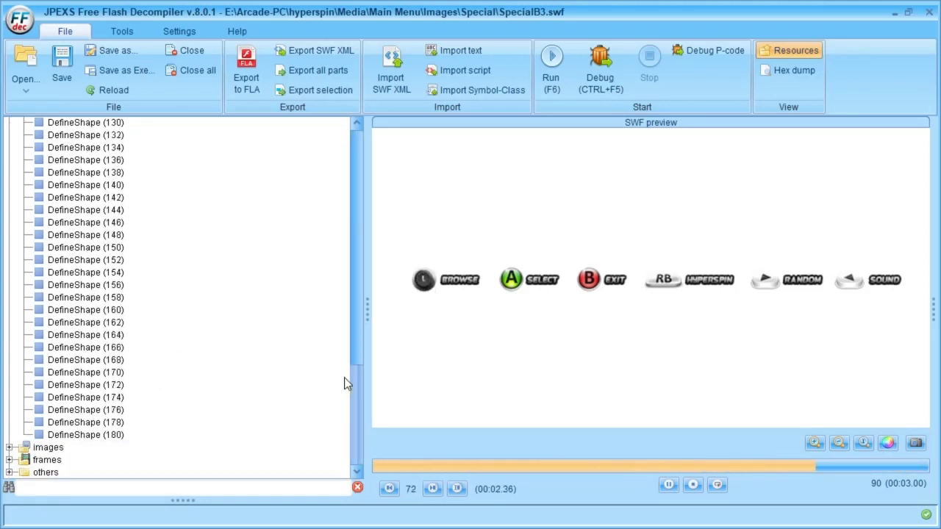
scroll(346, 381, up, 20)
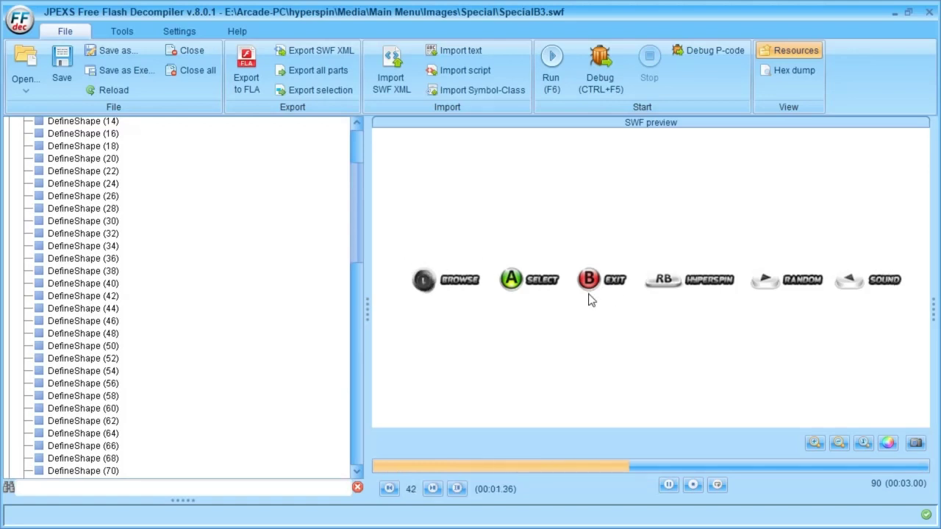
scroll(258, 273, up, 3)
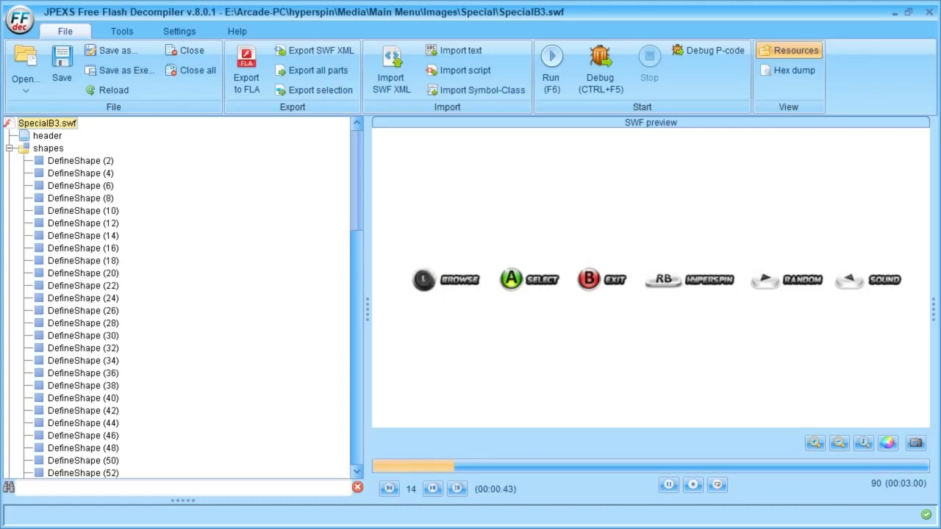
click(928, 20)
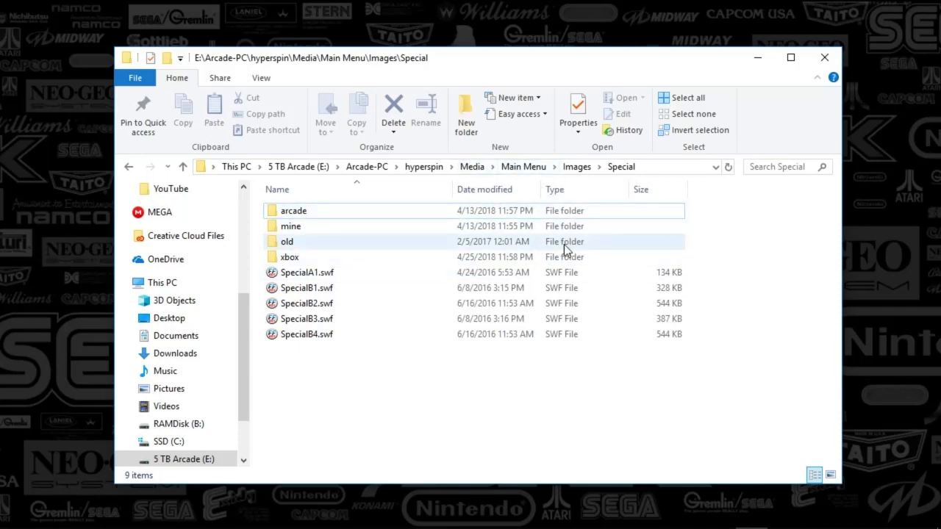
double_click(294, 276)
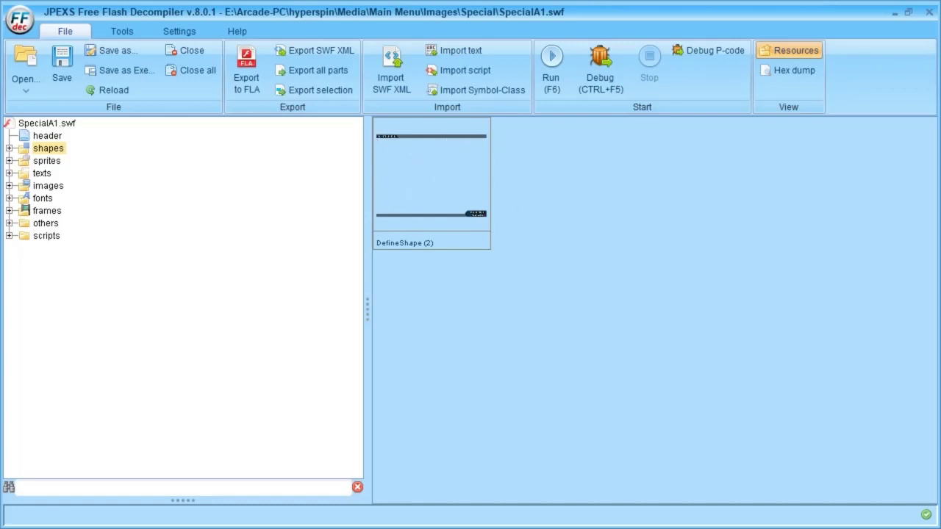
click(930, 16)
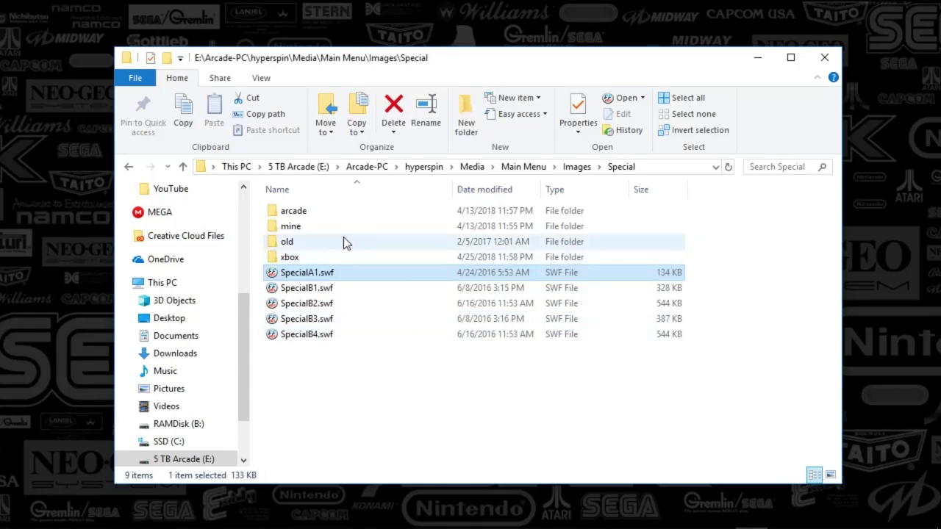
mouse_move(797, 522)
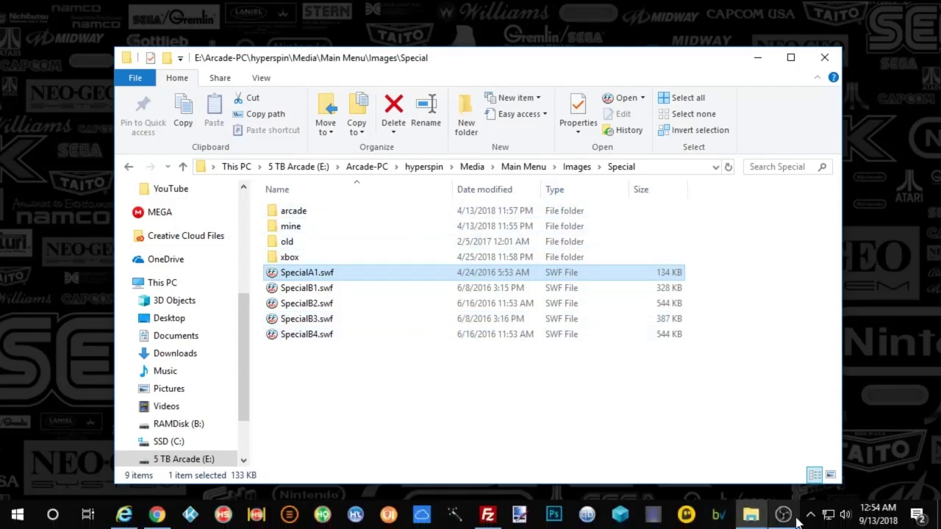
Step: Open the pinned hyperspin folder, go into dark13, and bring up ninja2bceen.xml's context menu to edit it
right_click(750, 514)
click(713, 235)
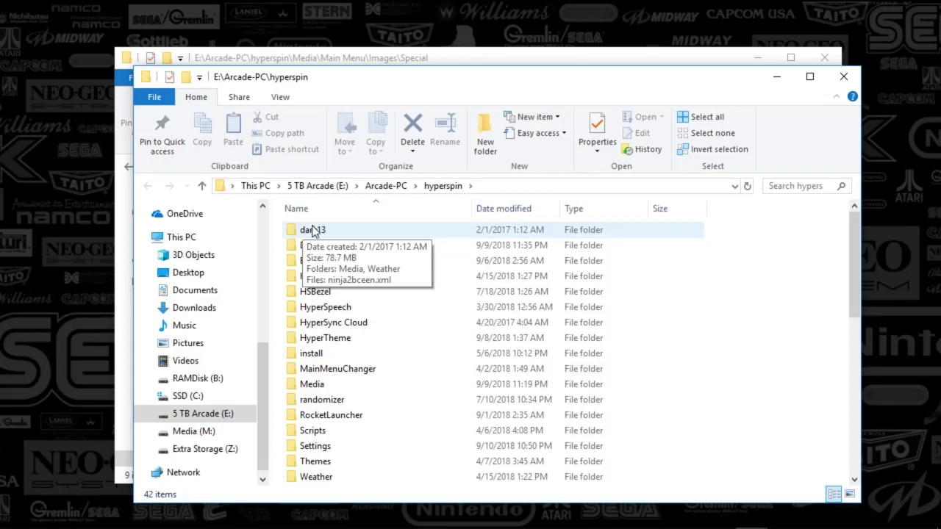
mouse_move(296, 231)
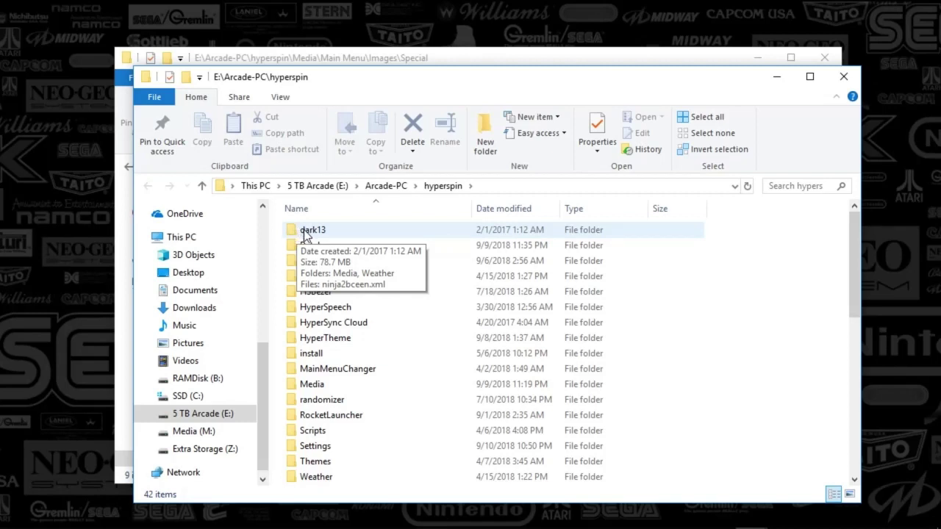
double_click(305, 232)
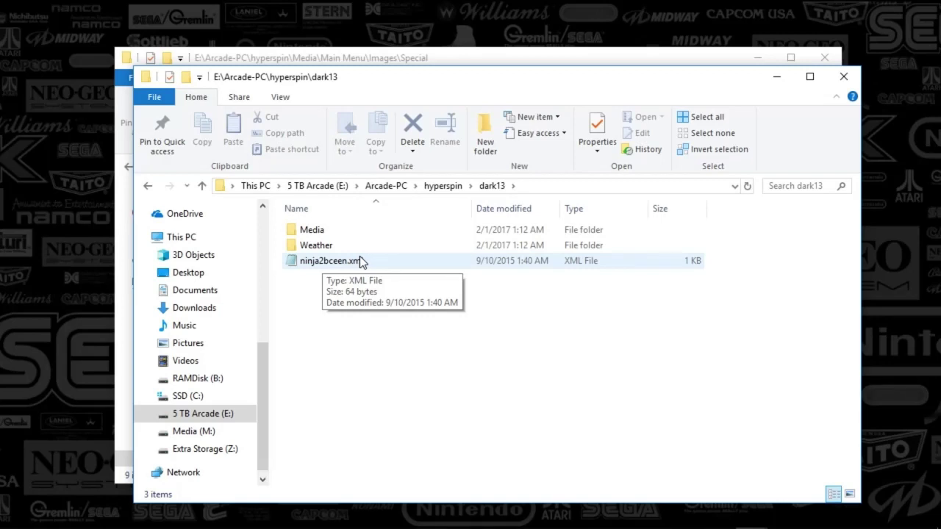
right_click(319, 266)
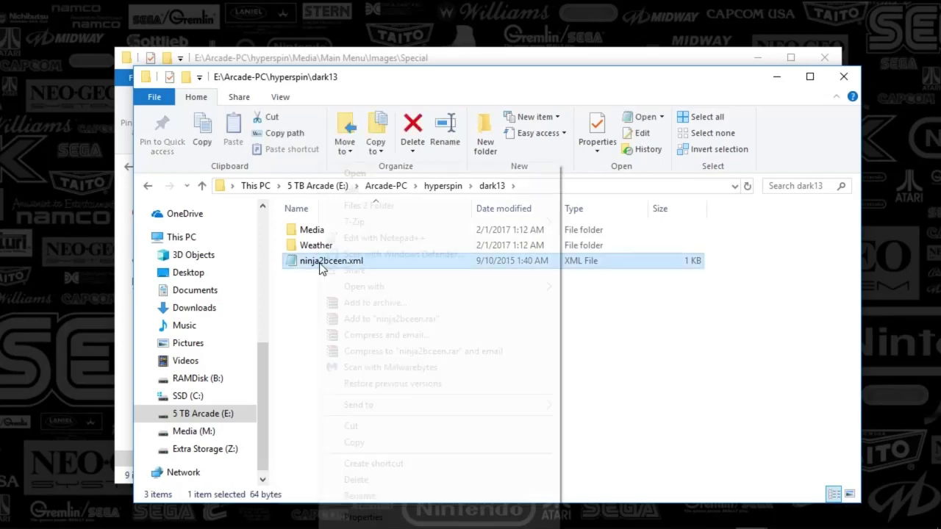
click(351, 190)
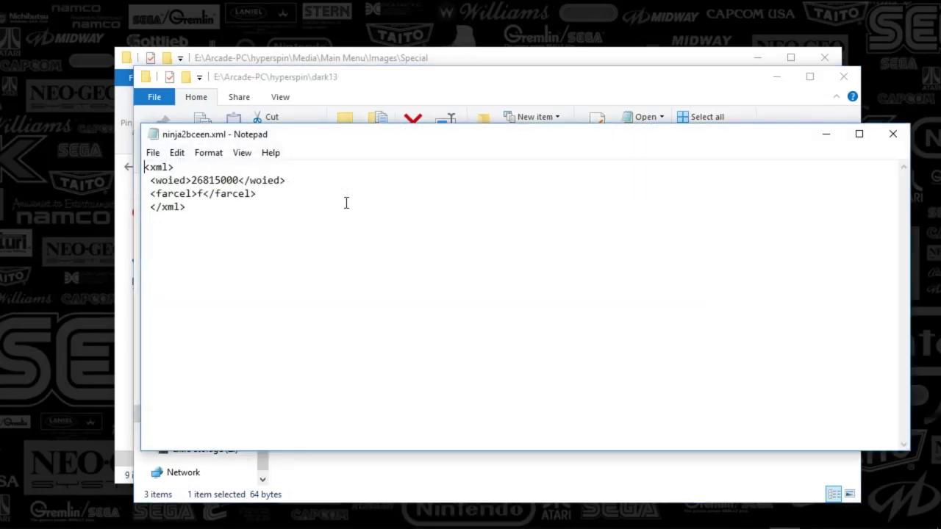
drag(160, 181, 294, 181)
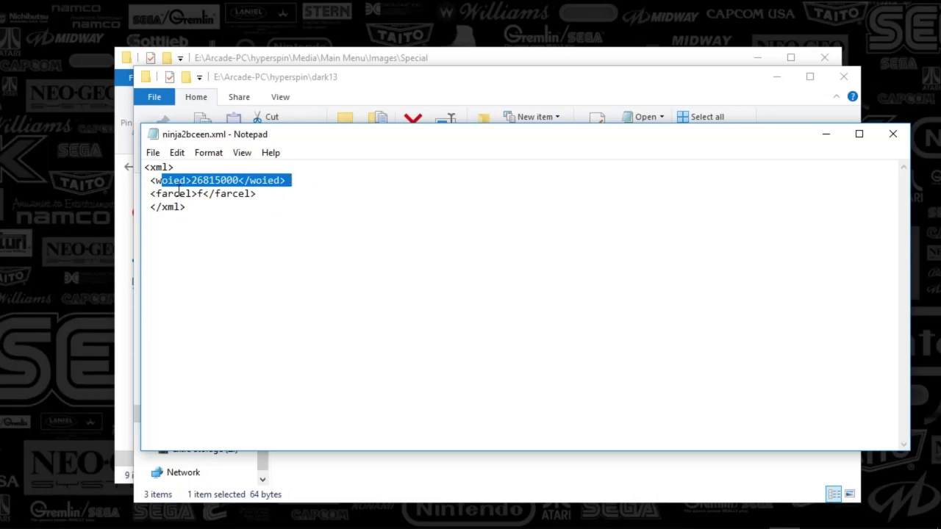
drag(174, 193, 353, 188)
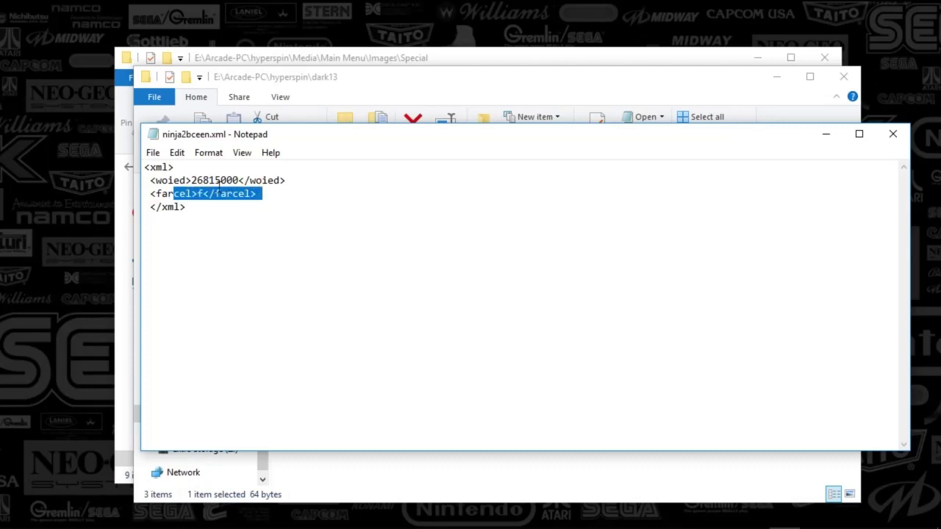